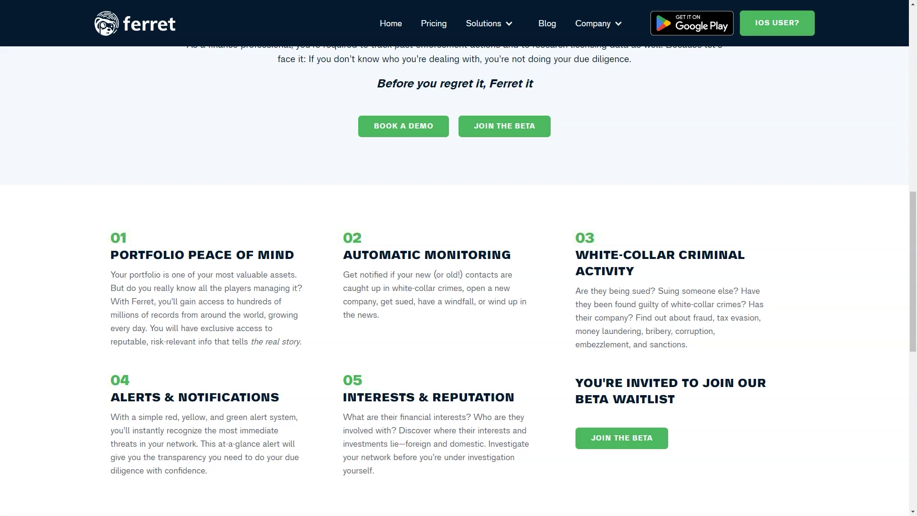
Step: Read through Ferret's solution pages, covering the Digital Platforms introduction, the reasons to need Ferret and the numbered feature descriptions
scroll(458, 258, "down", 2)
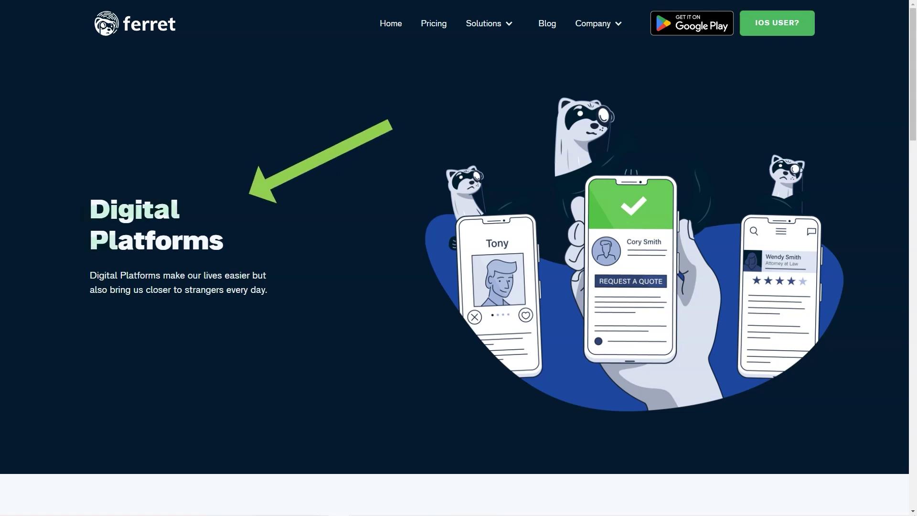
scroll(459, 258, "down", 3)
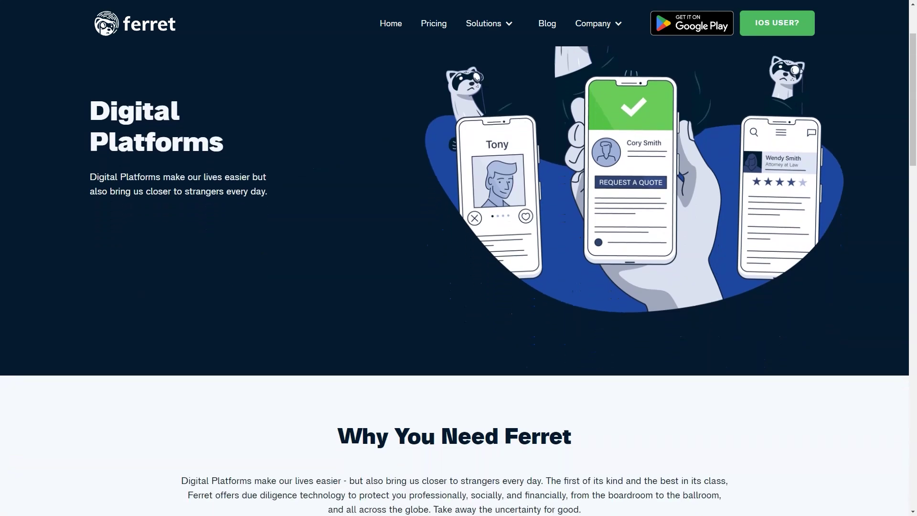
scroll(458, 258, "down", 5)
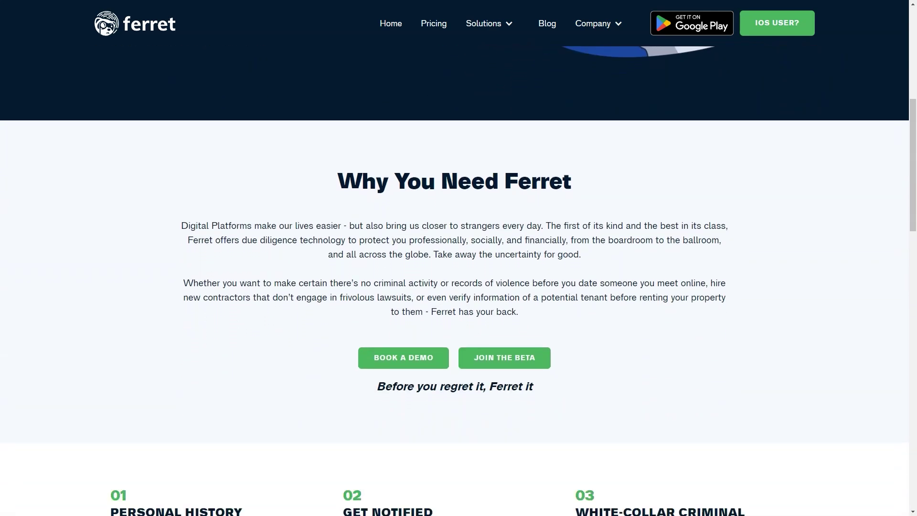
scroll(459, 258, "down", 1)
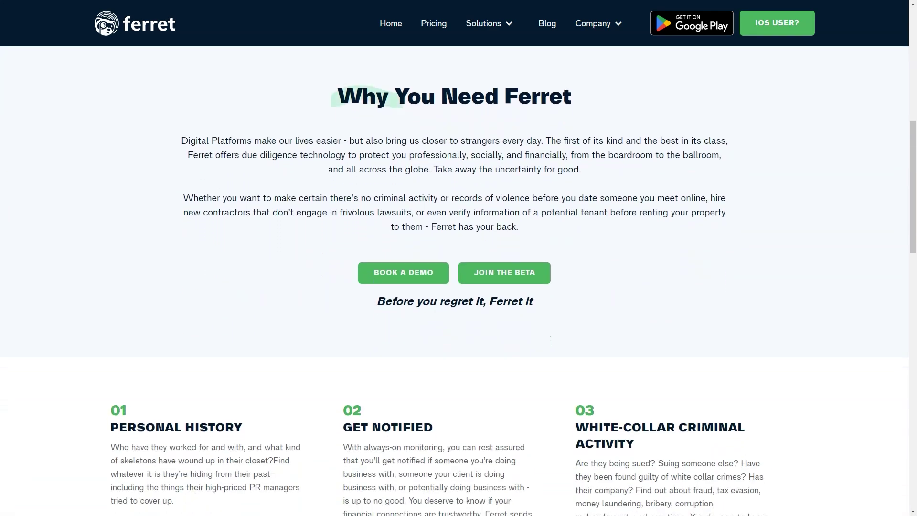
scroll(459, 258, "down", 3)
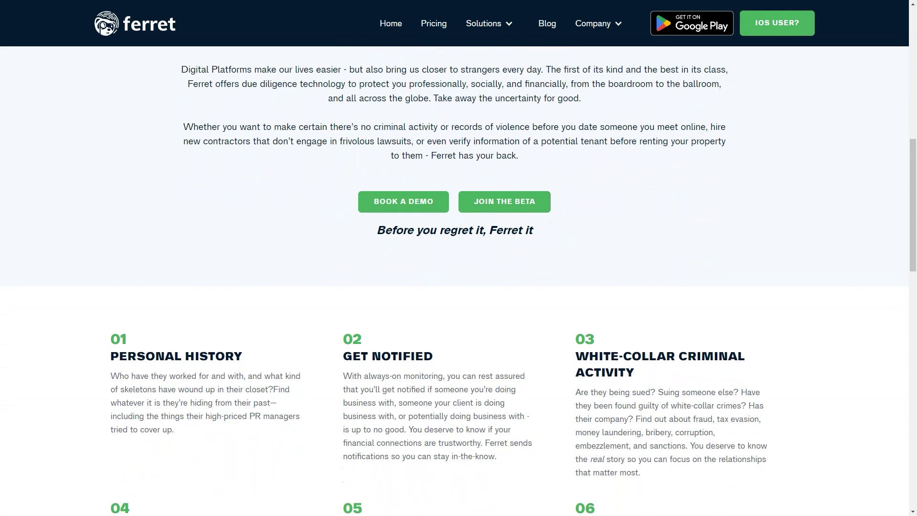
scroll(458, 258, "down", 2)
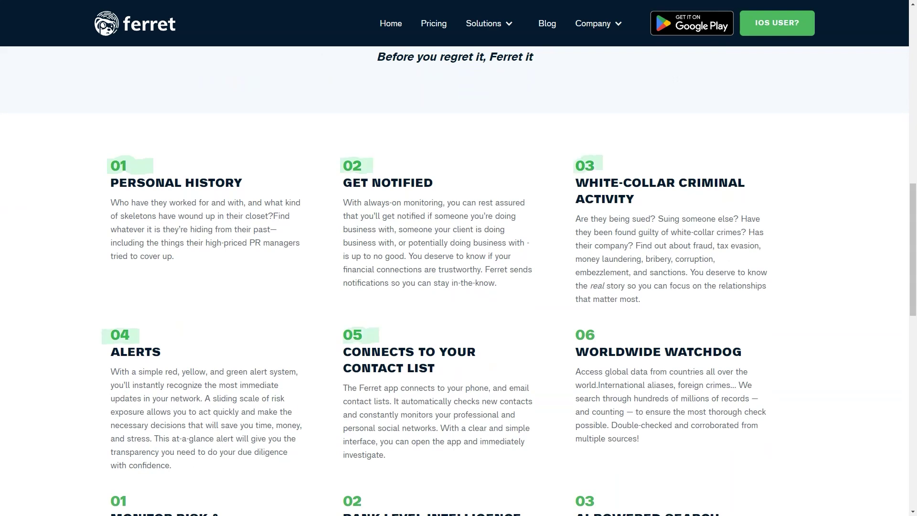
scroll(459, 258, "down", 2)
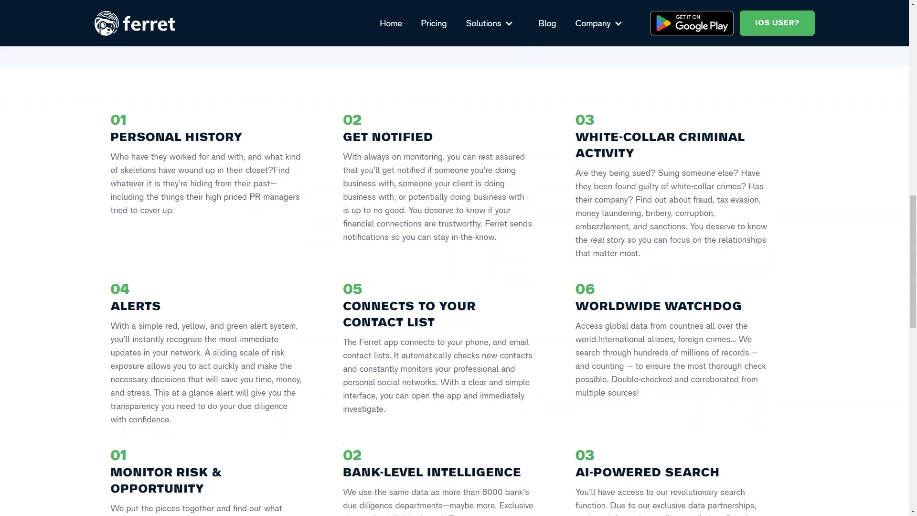
scroll(459, 257, "down", 2)
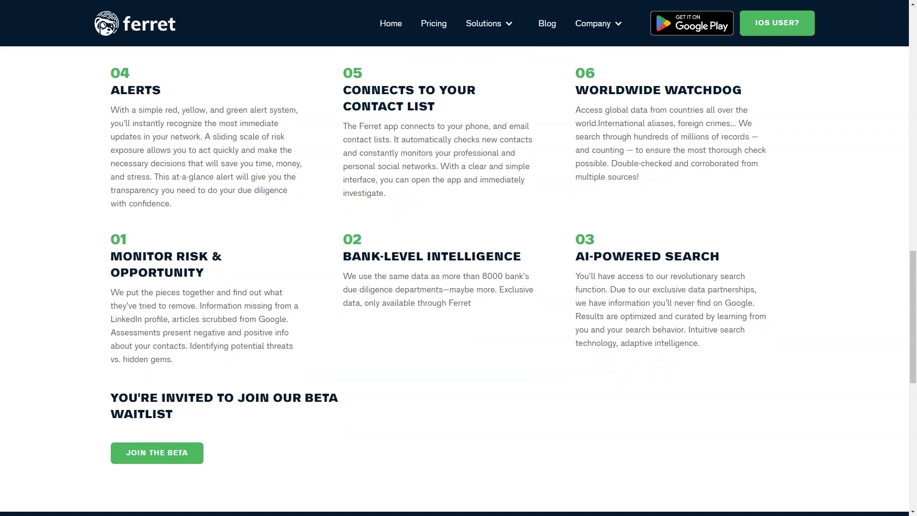
scroll(458, 258, "down", 2)
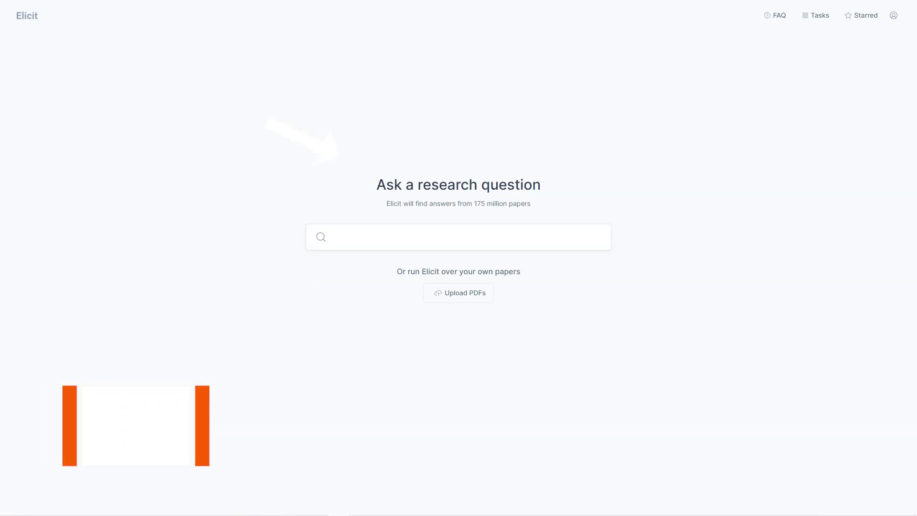
Step: In Elicit, search for papers on "how to make fondant" and dismiss the welcome survey
left_click(359, 234)
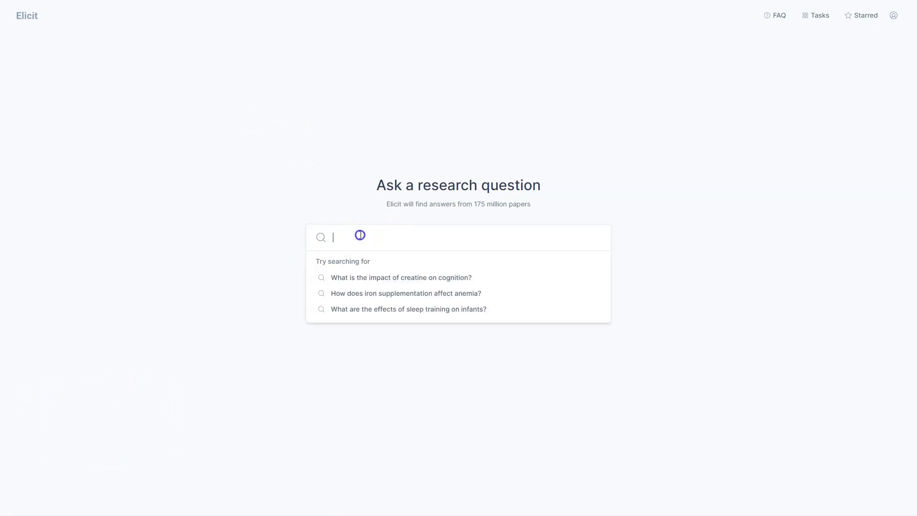
type("how to make fondant")
left_click(590, 238)
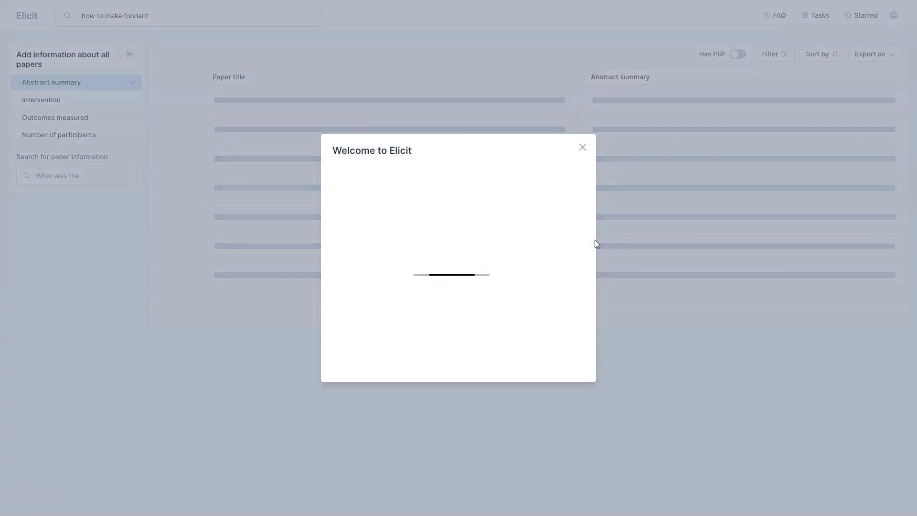
left_click(468, 359)
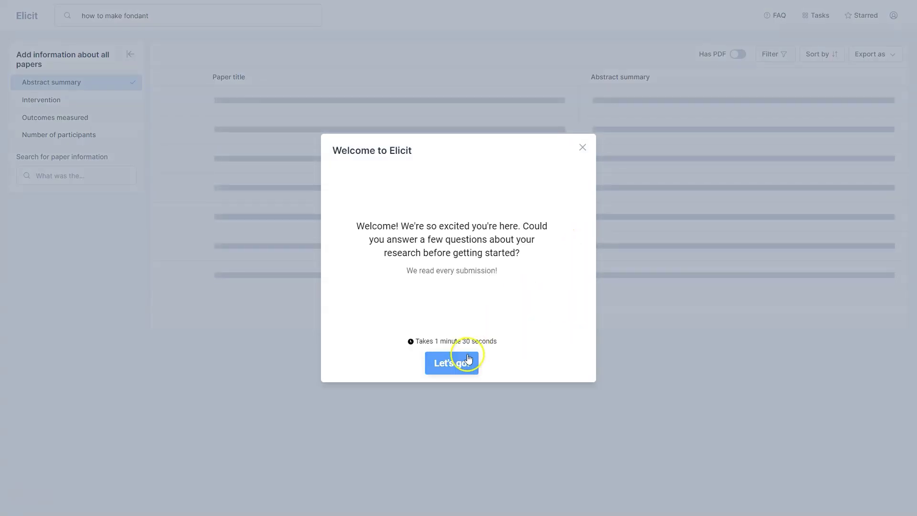
left_click(584, 147)
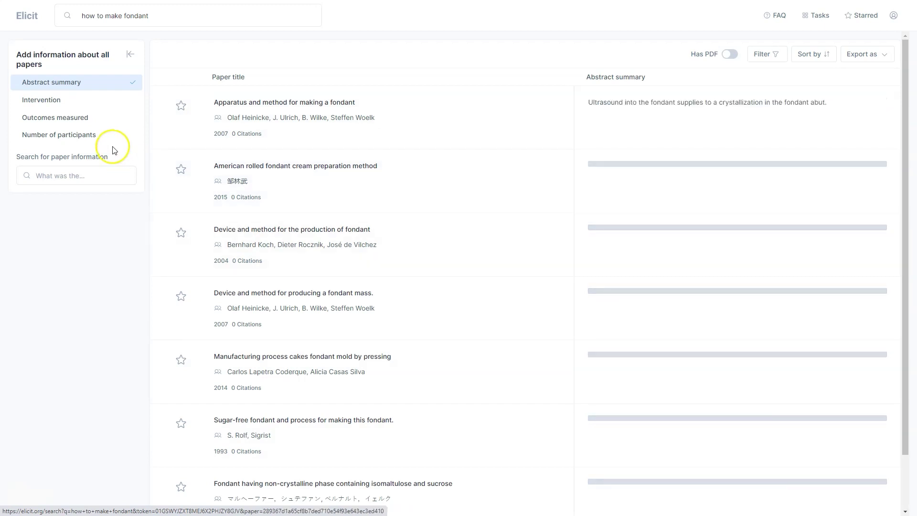
Step: Add Intervention, Outcomes measured and Number of participants as information columns for all the fondant papers
left_click(51, 104)
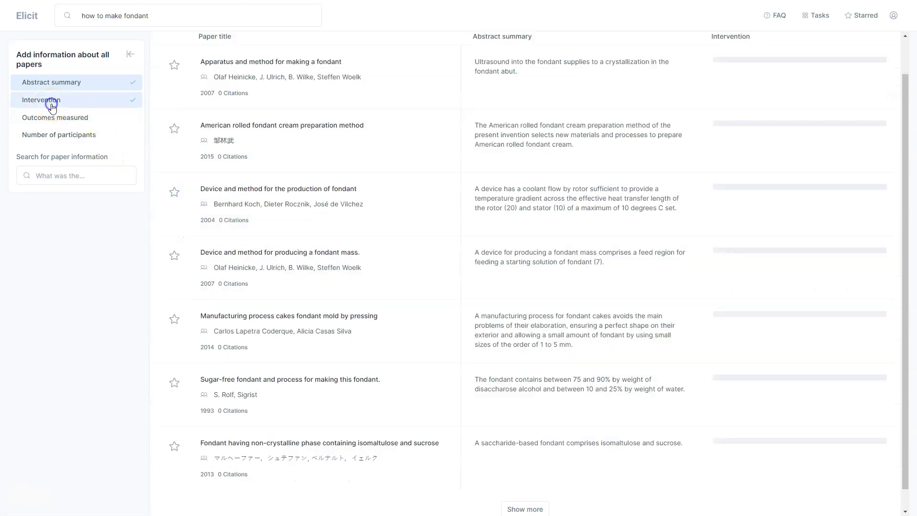
left_click(54, 118)
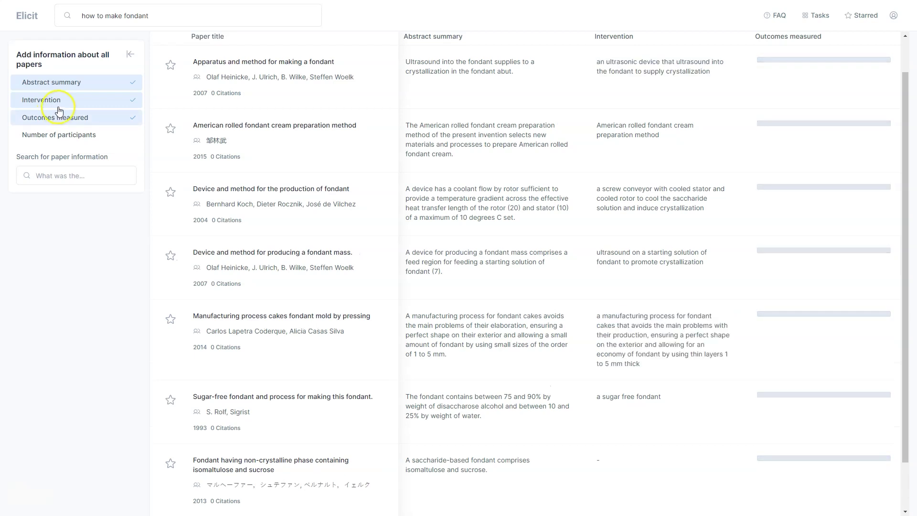
left_click(56, 135)
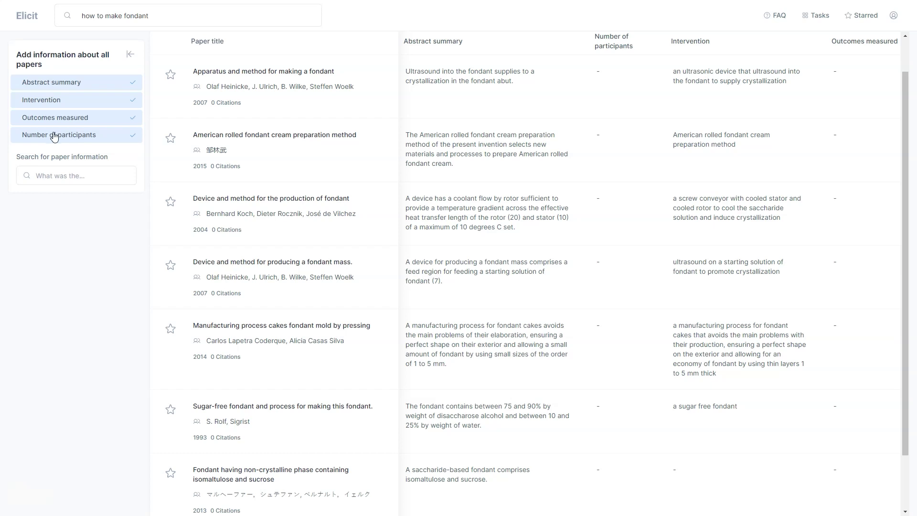
Step: Browse the additional paper information options, such as metadata and population studied, and close the list without choosing any
left_click(57, 150)
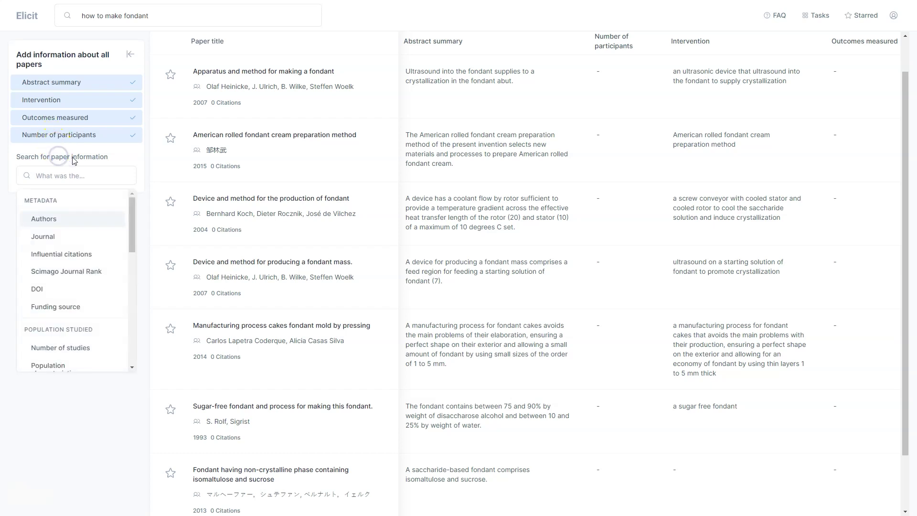
left_click_drag(133, 227, 84, 353)
left_click(77, 364)
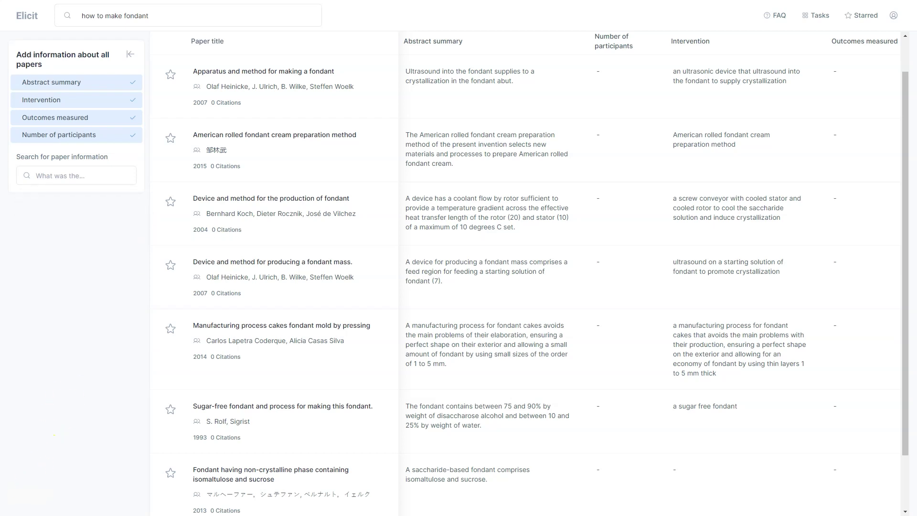
Step: Load more papers at the end of the fondant results and look through the added entries
left_click_drag(905, 160, 878, 279)
left_click(521, 500)
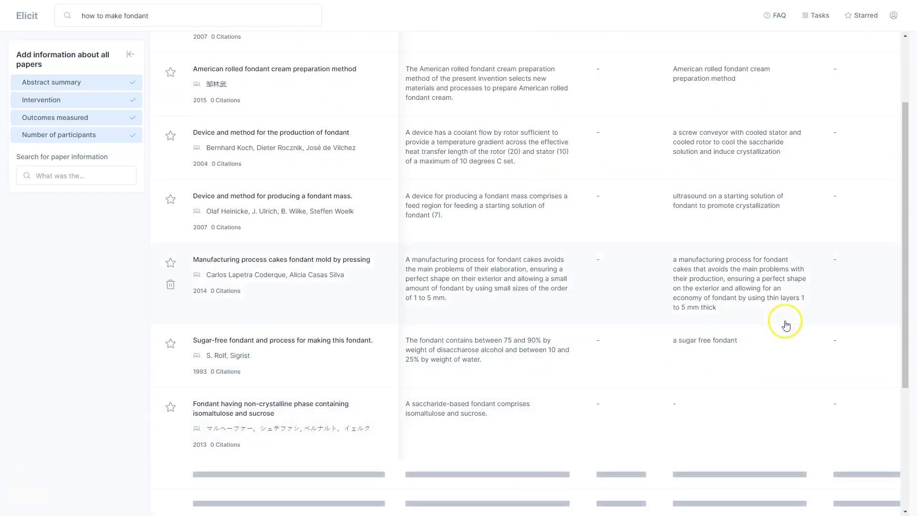
left_click_drag(910, 193, 887, 343)
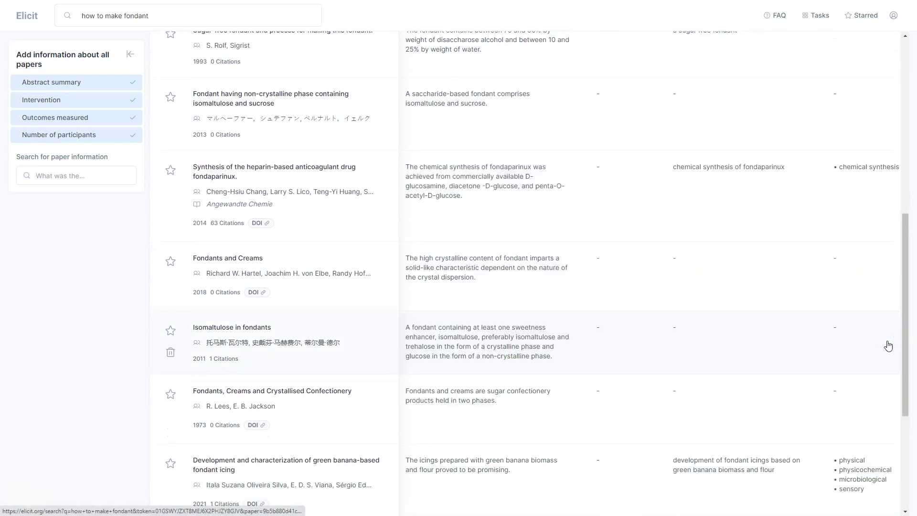
left_click(299, 407)
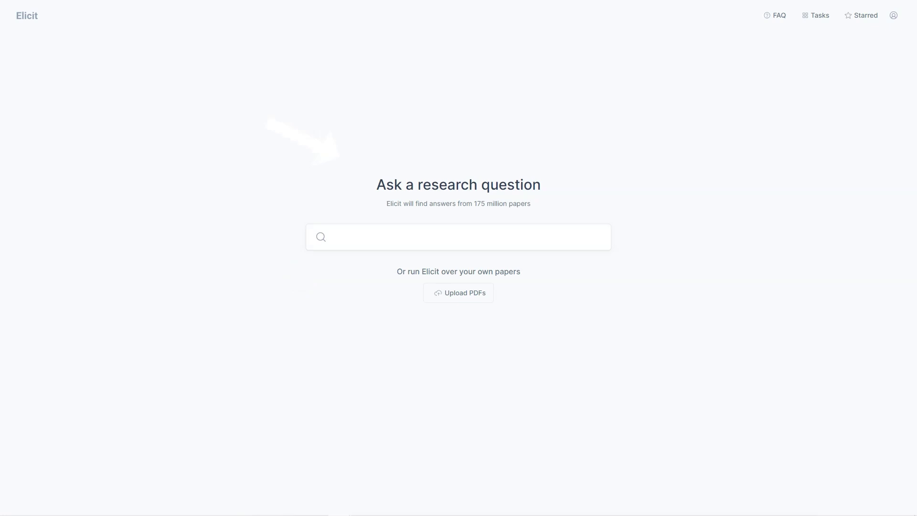
Step: Ask the research question "how to make fondant" on the Elicit start page and close the welcome survey to see the papers
left_click(360, 235)
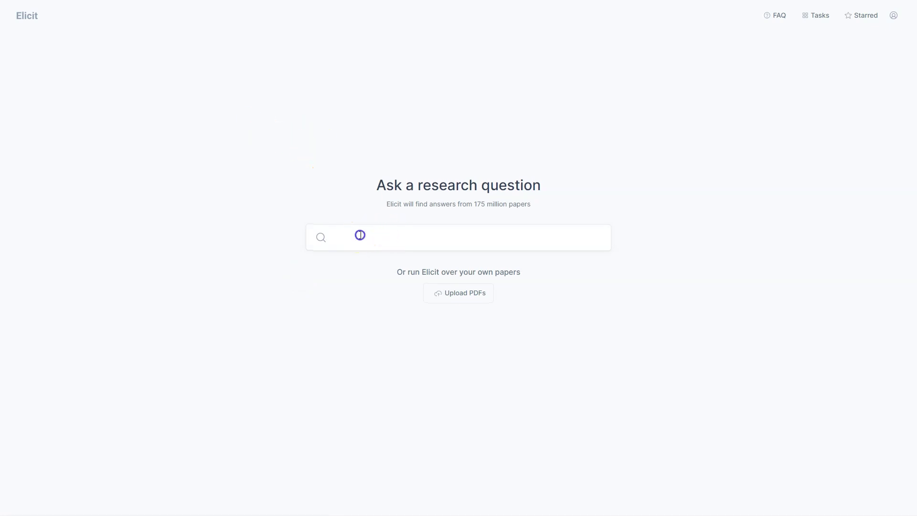
type("how to make fondant")
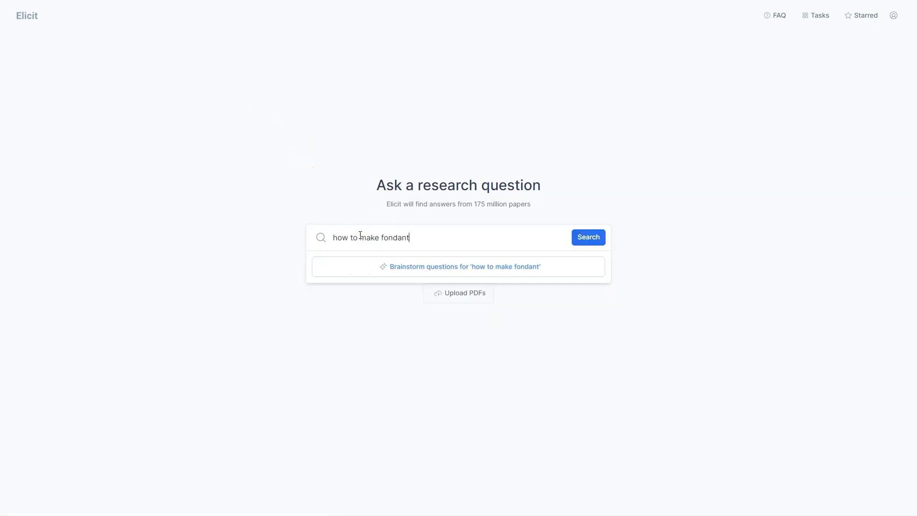
left_click(594, 239)
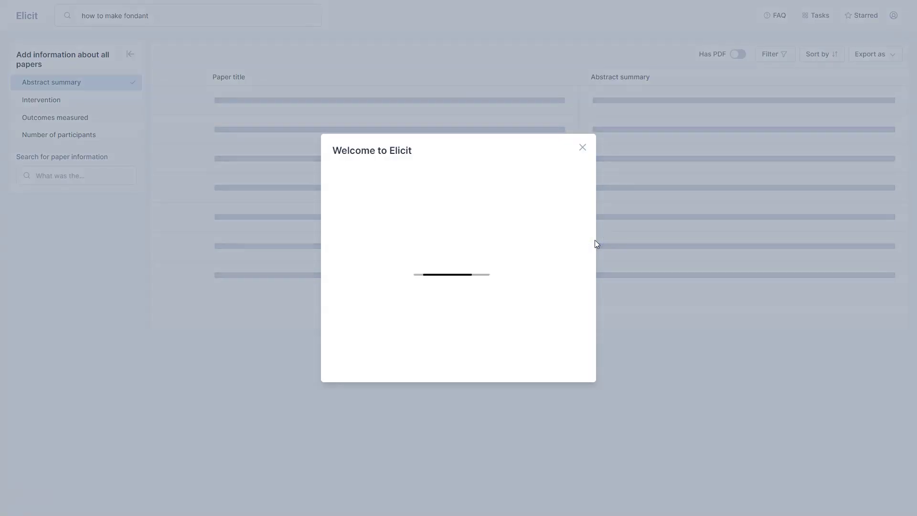
left_click(475, 354)
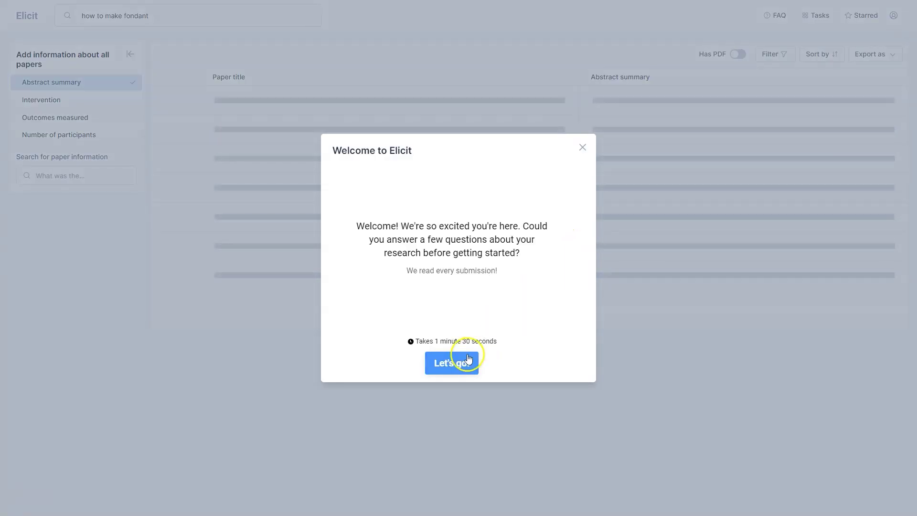
left_click(582, 148)
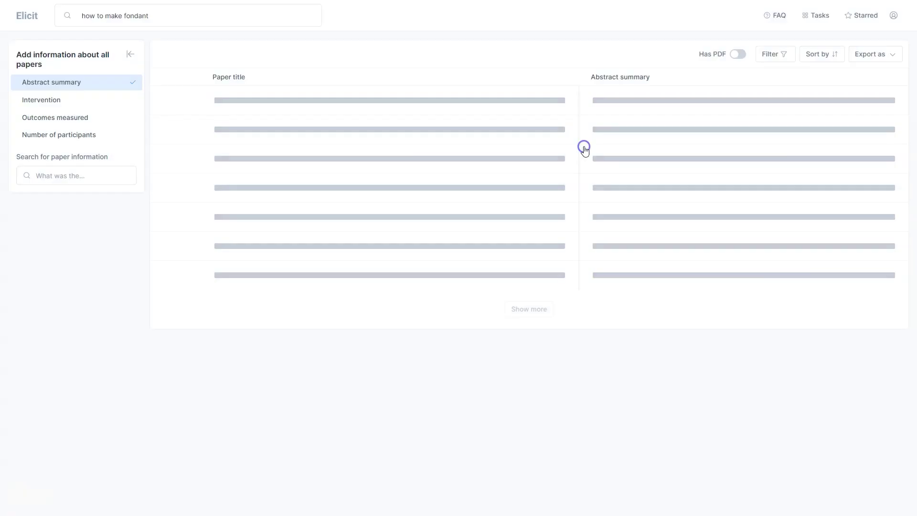
left_click(591, 161)
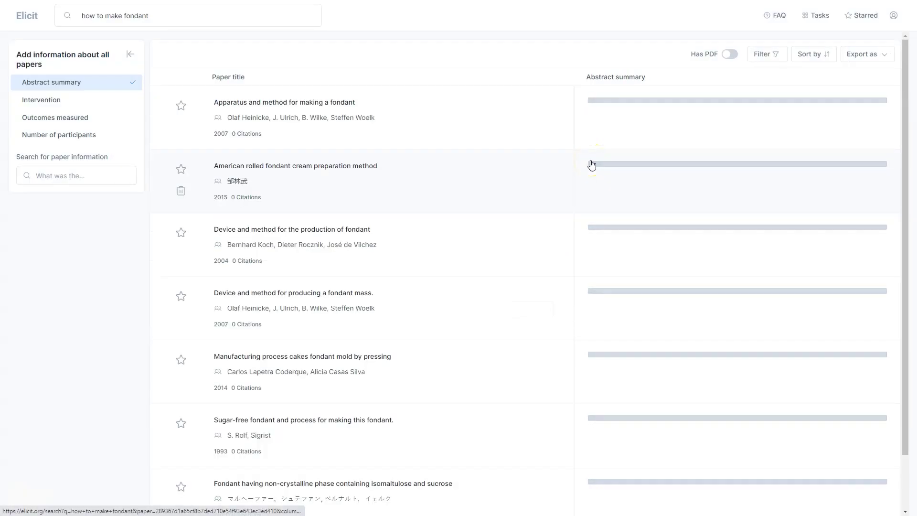
left_click(484, 107)
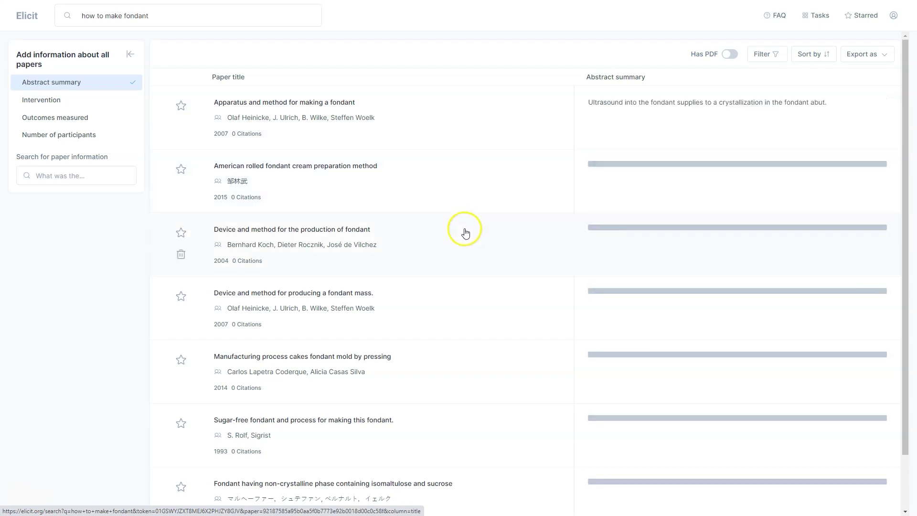
Step: Show Intervention, Outcomes measured and Number of participants for all papers, and browse the other paper information options without choosing any
left_click(53, 106)
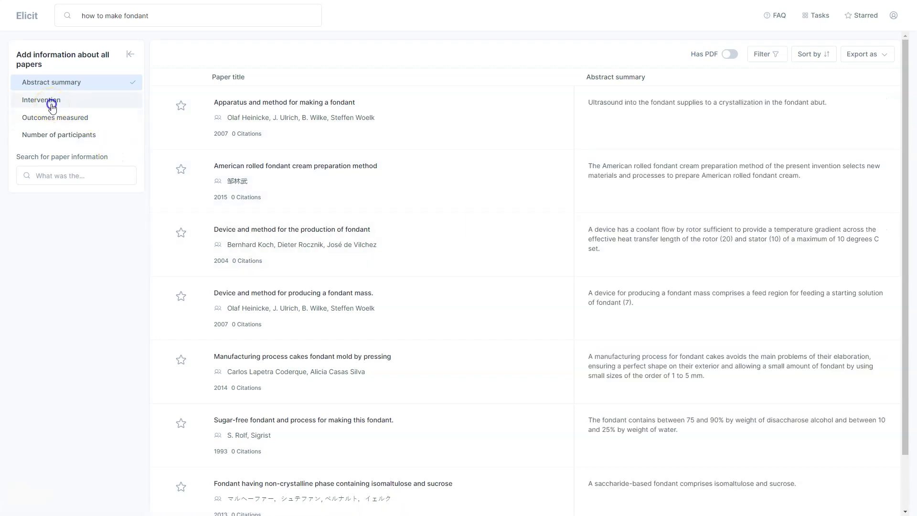
left_click(54, 118)
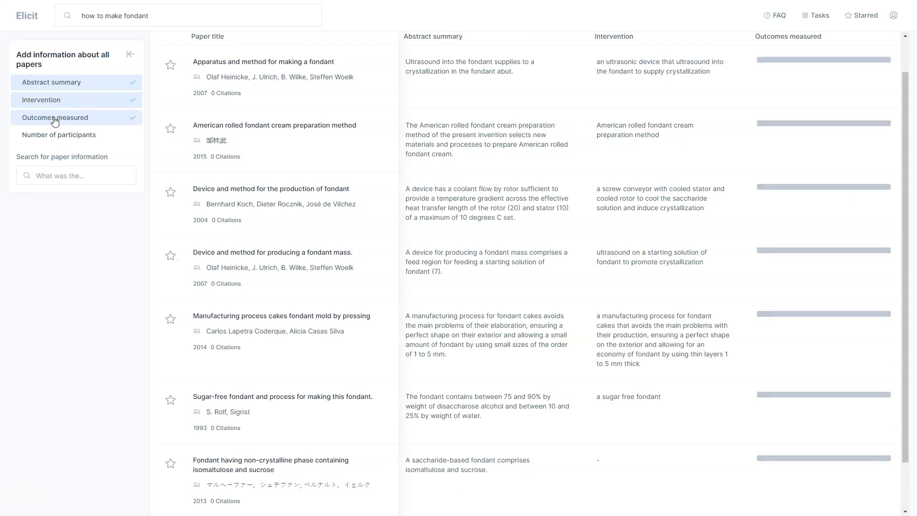
left_click(49, 129)
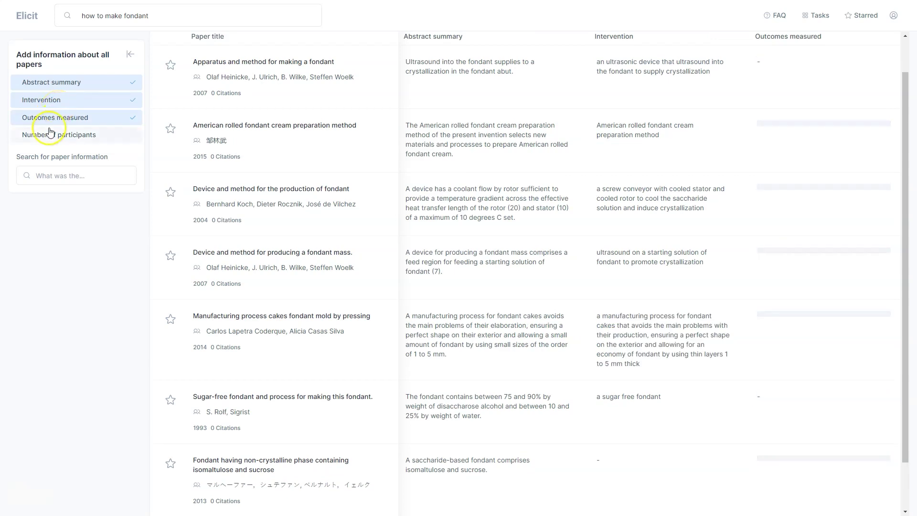
left_click(55, 136)
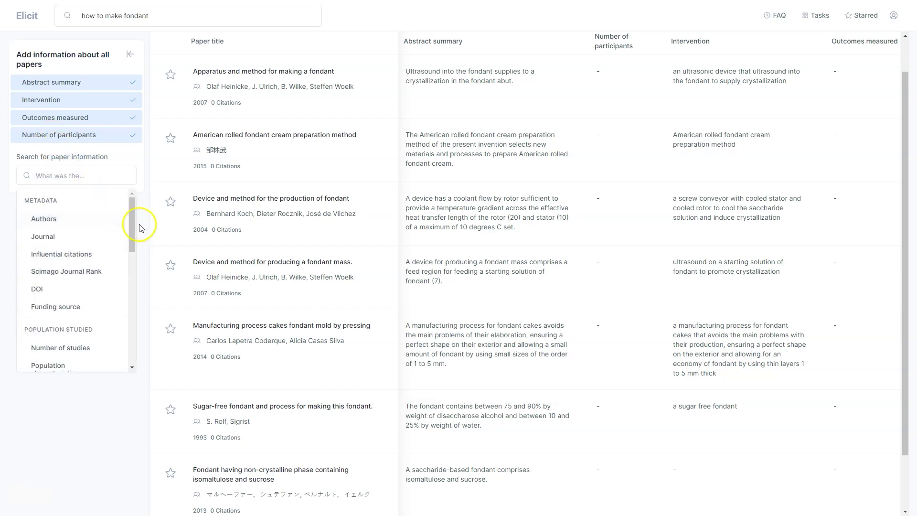
left_click_drag(134, 224, 86, 351)
left_click(77, 360)
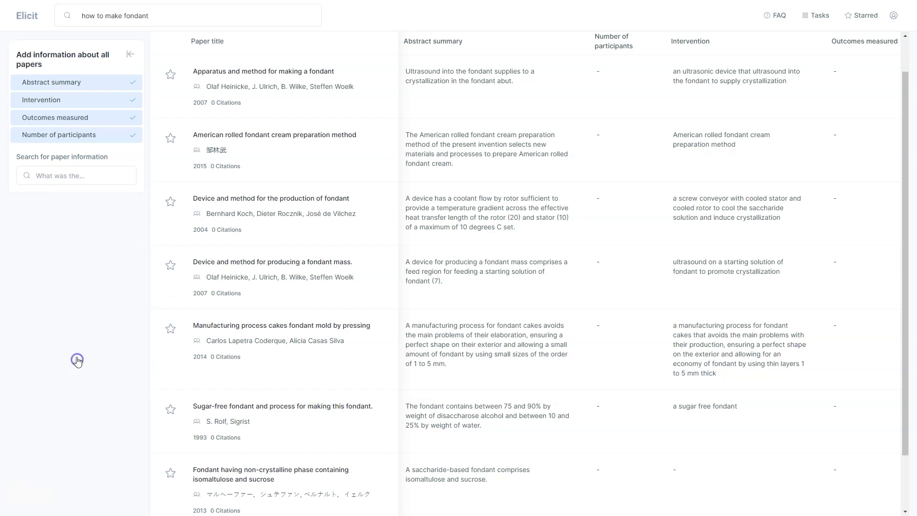
Step: Extend the fondant results with more papers and review the newly loaded entries
left_click_drag(904, 156, 877, 287)
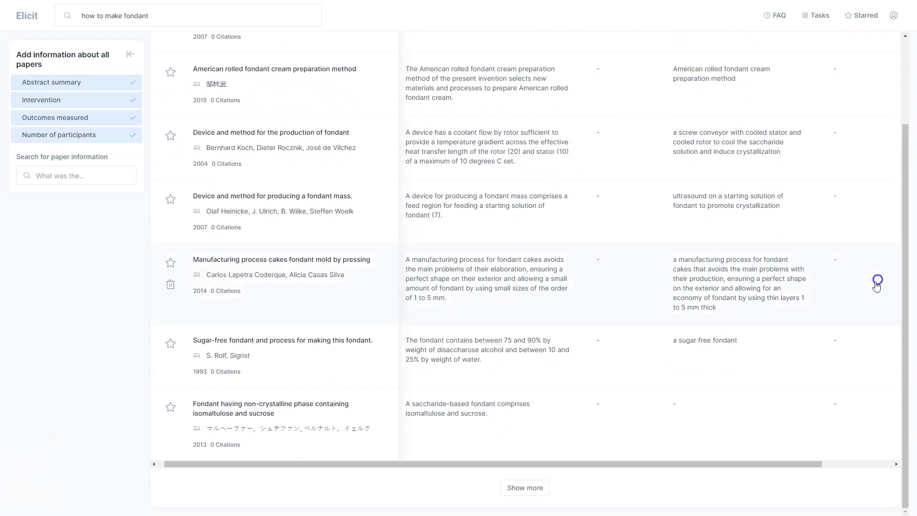
left_click(524, 488)
left_click_drag(903, 207, 888, 344)
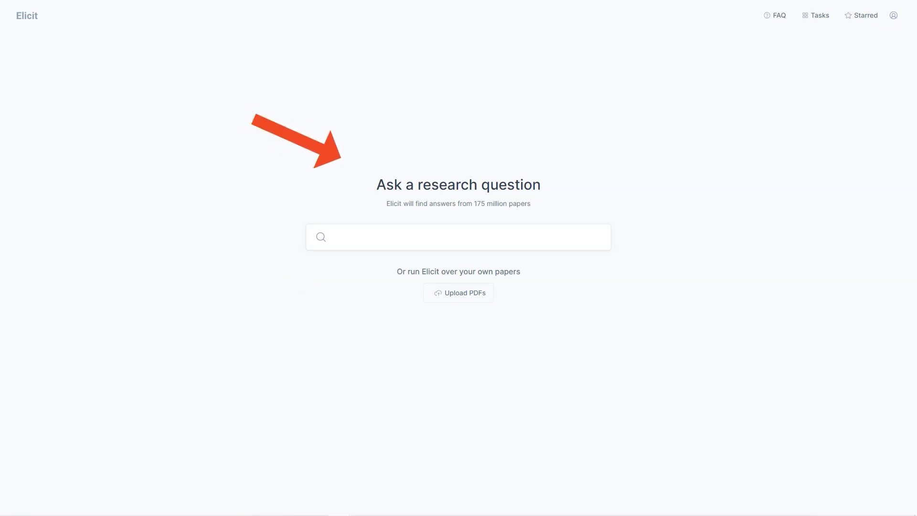
Step: Ask Elicit the research question "how to make fondant" and dismiss the welcome survey to reach the paper list
left_click(363, 234)
type("how to make fondant")
left_click(604, 242)
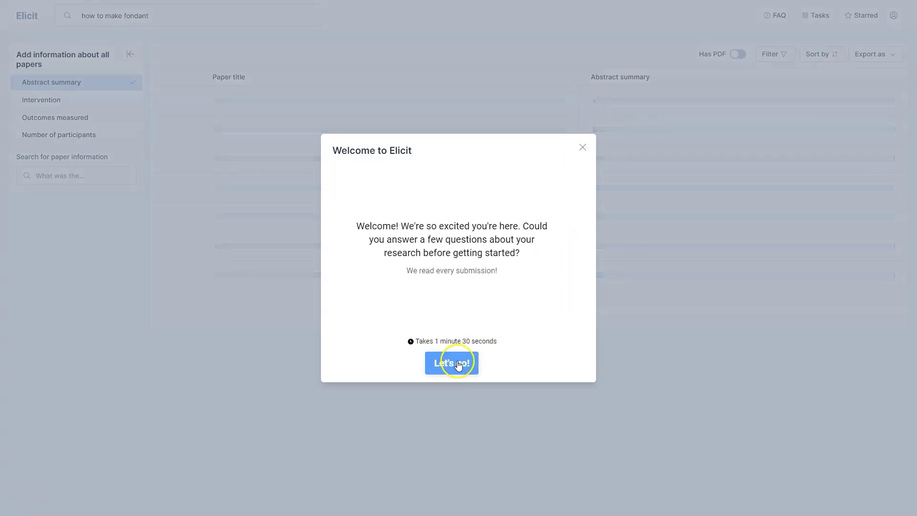
left_click(583, 147)
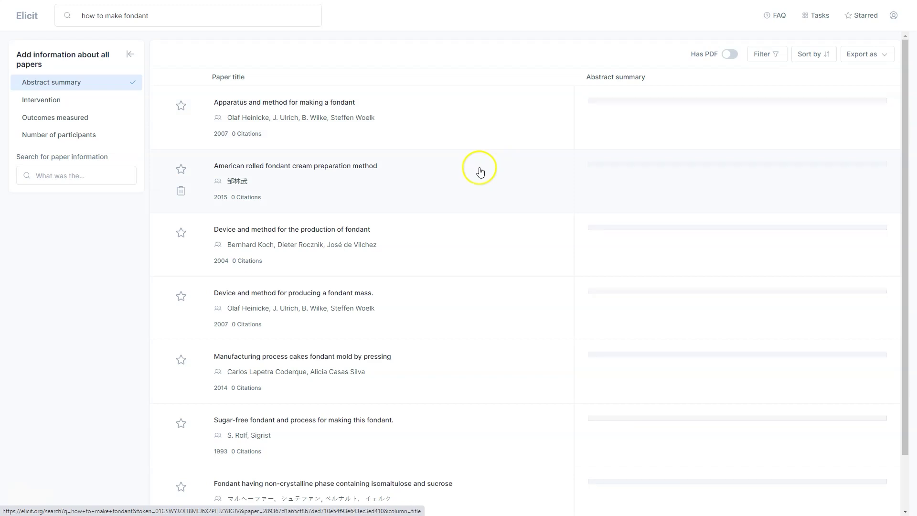
Step: Add Intervention, Outcomes measured and Number of participants to the paper table, and look through the further paper information choices without adding any
left_click(51, 104)
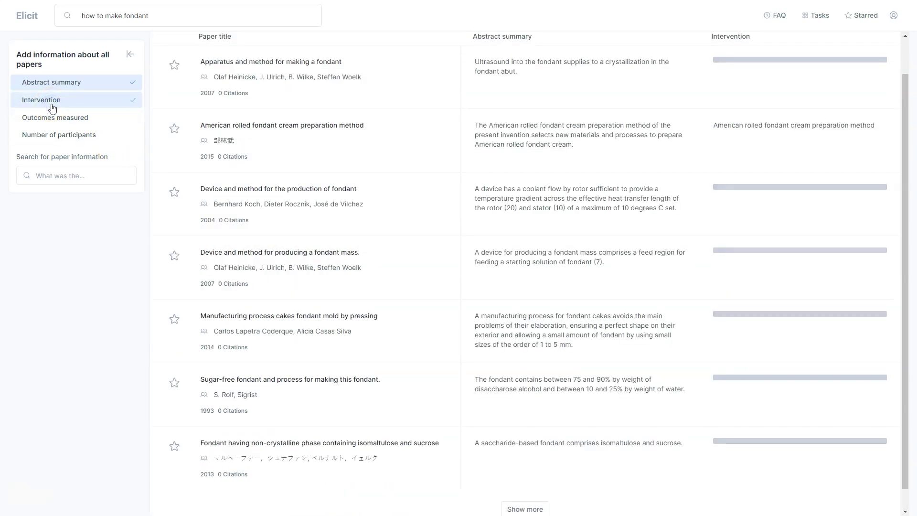
left_click(54, 117)
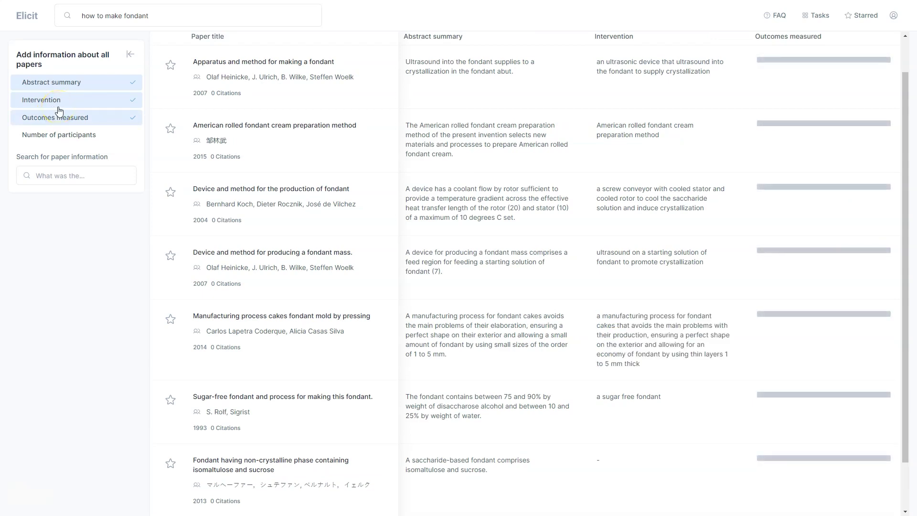
left_click(55, 136)
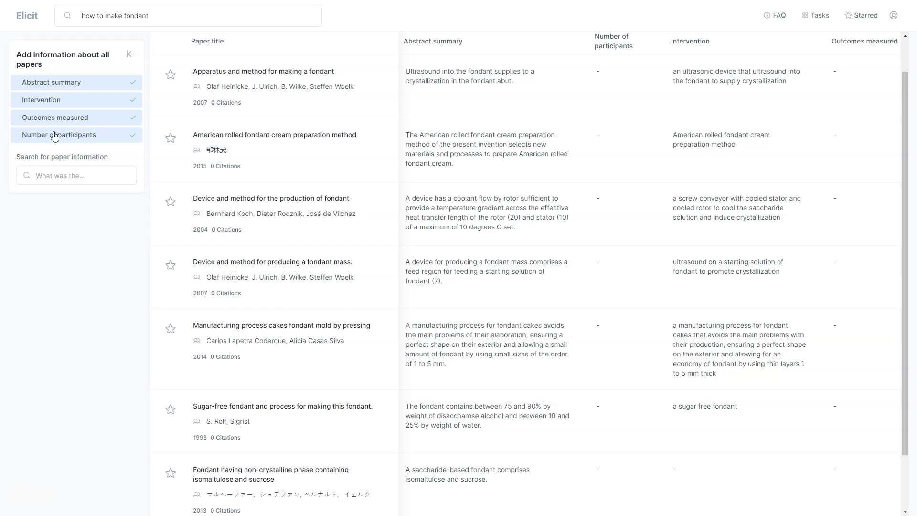
left_click(58, 157)
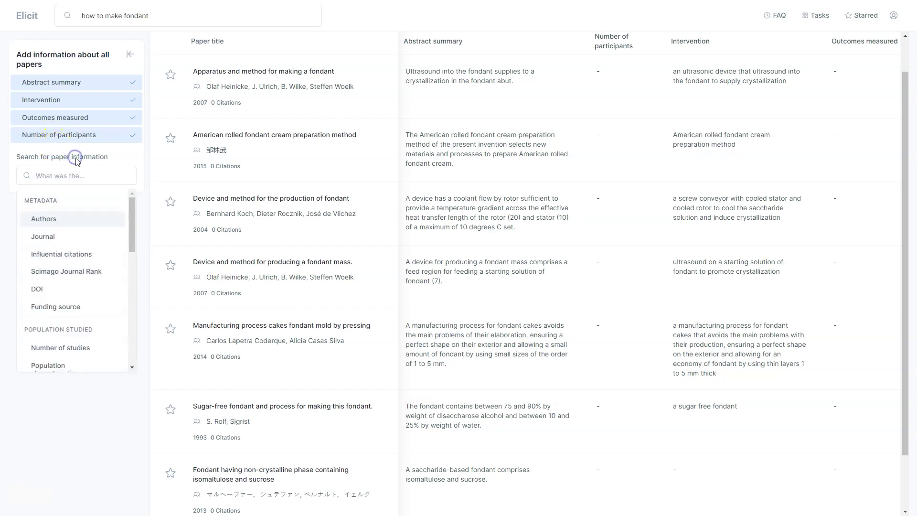
left_click_drag(132, 221, 114, 295)
scroll(106, 310, "down", 3)
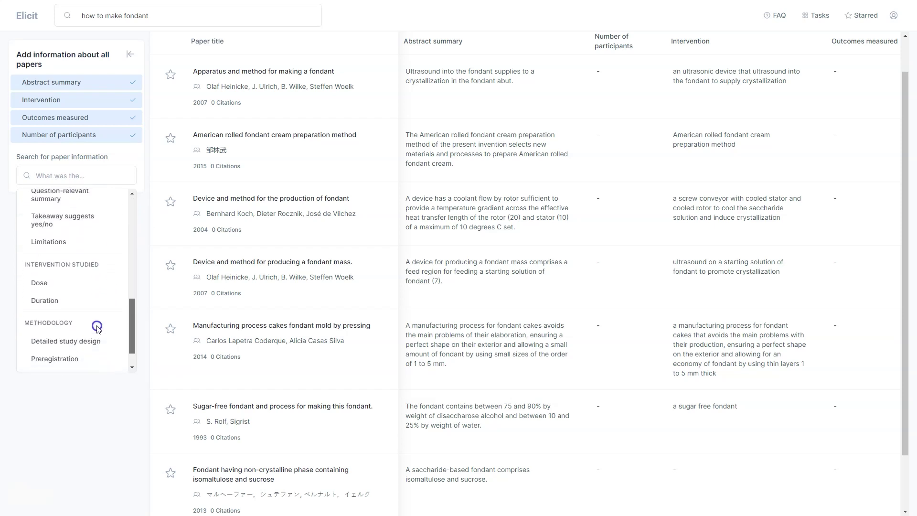
left_click(74, 358)
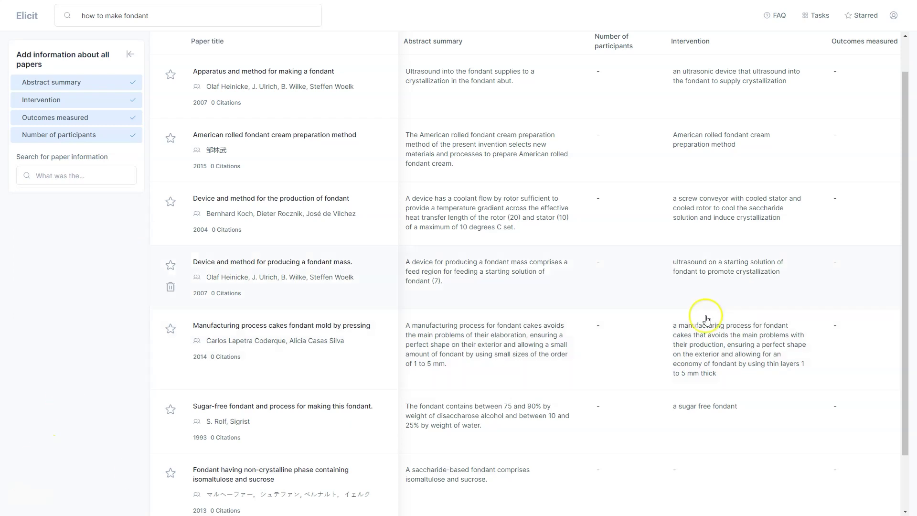
Step: Load more papers below the fondant results and look through the additional entries
scroll(889, 229, "down", 2)
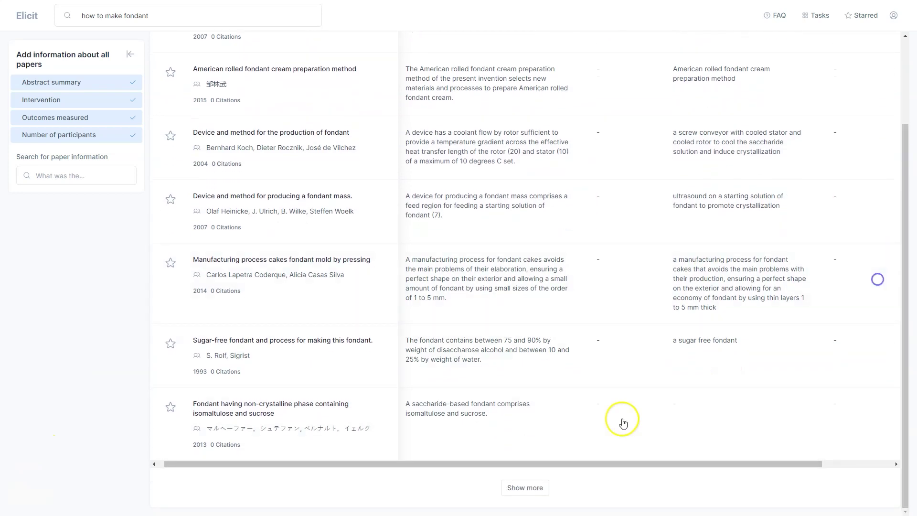
left_click(525, 486)
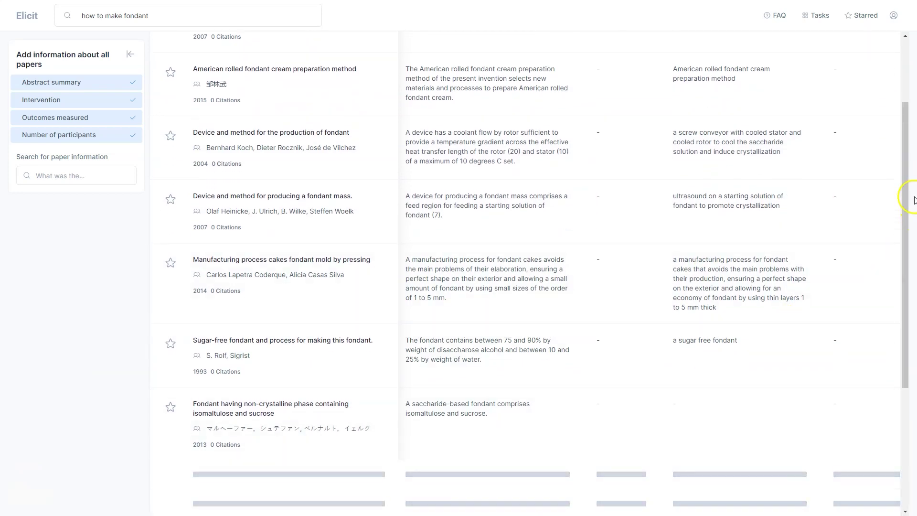
scroll(902, 239, "down", 3)
scroll(893, 296, "down", 5)
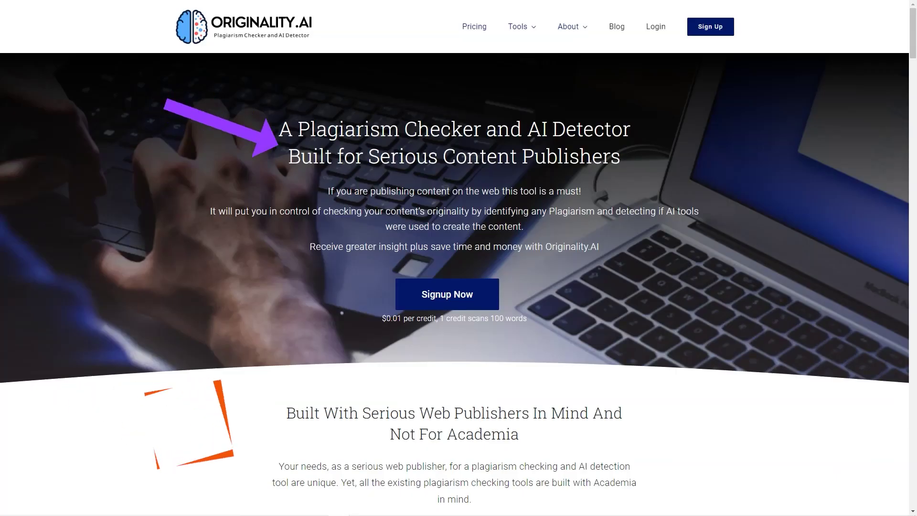
Step: Switch to the Originality.AI homepage and read about its target users, demo video, GPT detection accuracy and scan pricing
scroll(453, 258, "down", 5)
scroll(453, 258, "down", 2)
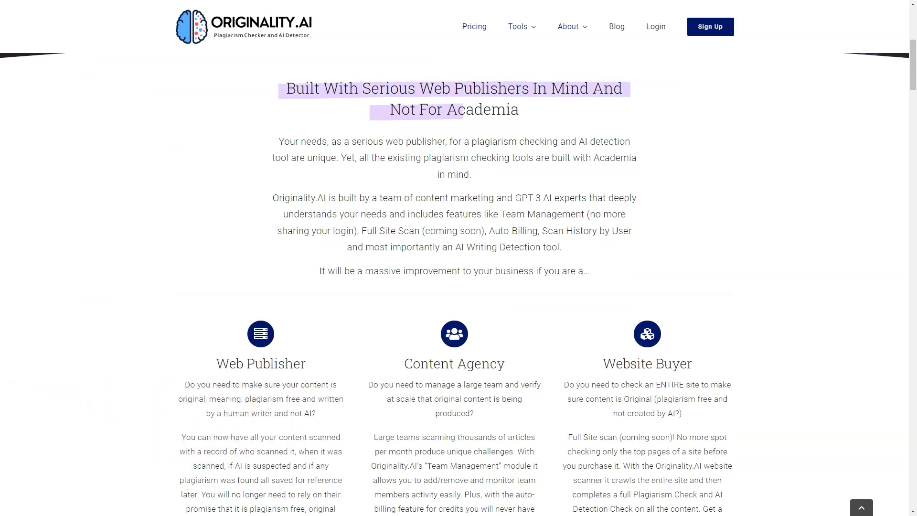
scroll(454, 258, "down", 4)
scroll(453, 258, "down", 1)
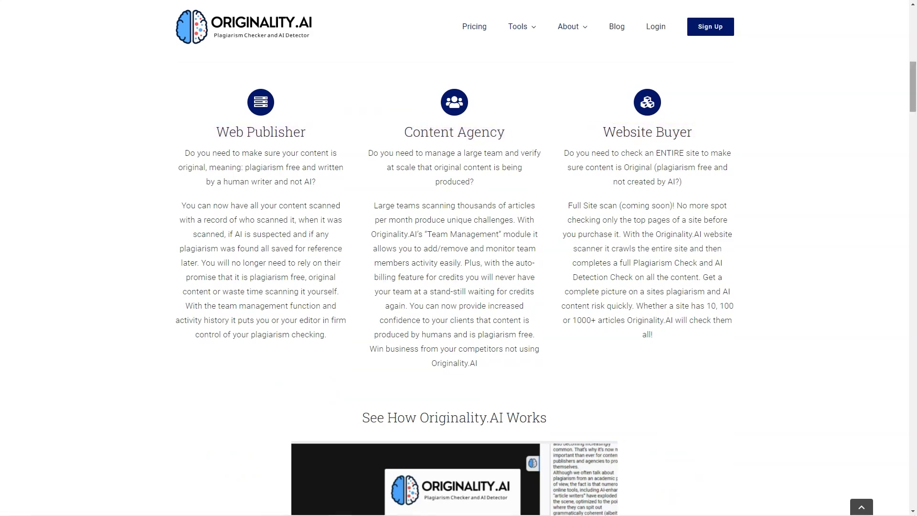
scroll(453, 257, "down", 8)
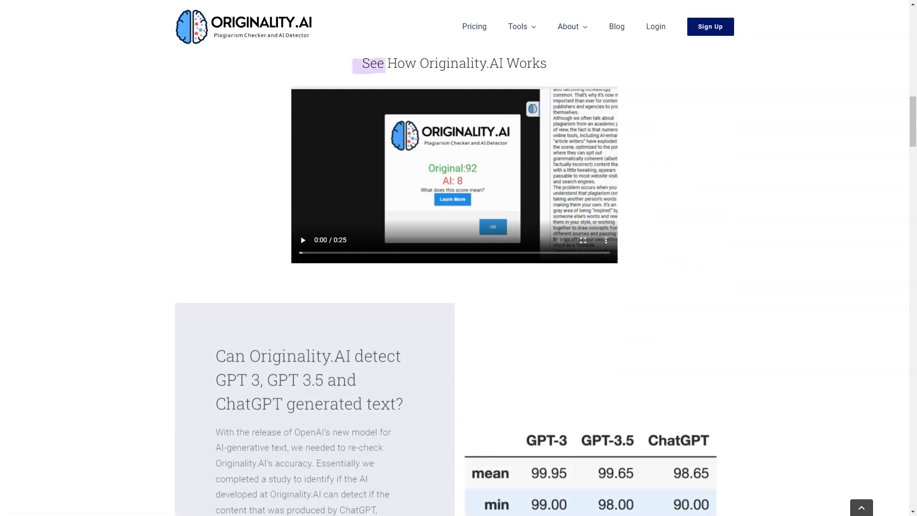
scroll(453, 258, "down", 5)
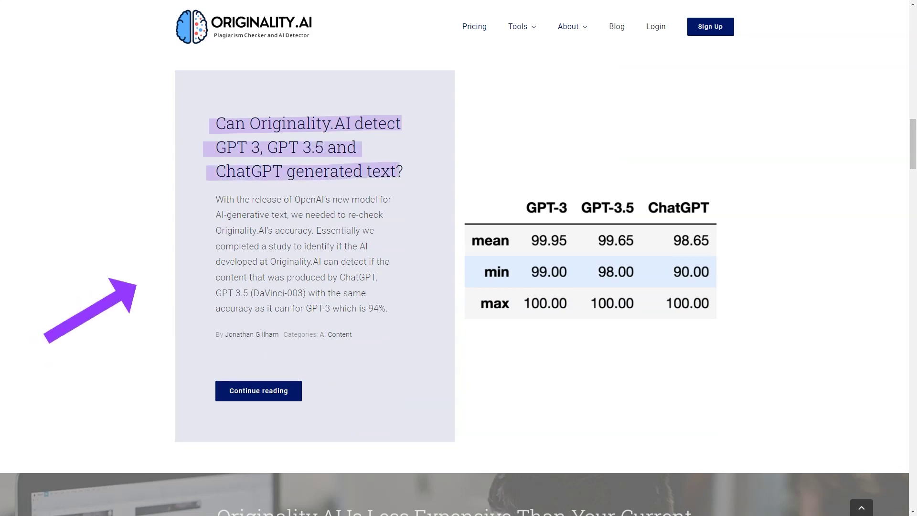
scroll(458, 285, "down", 1)
scroll(458, 258, "down", 8)
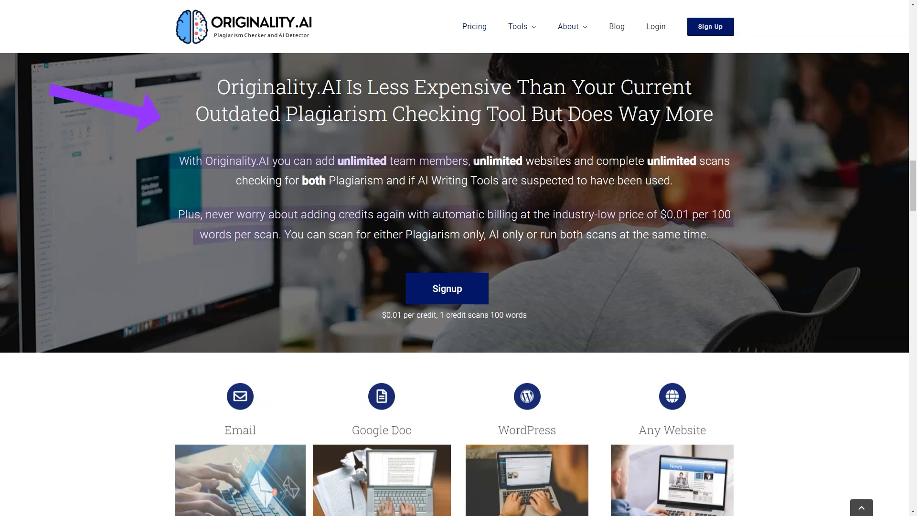
Step: Review where Originality.AI can check content and its AI detection, team management, full site scan, pricing and API features
scroll(454, 258, "down", 5)
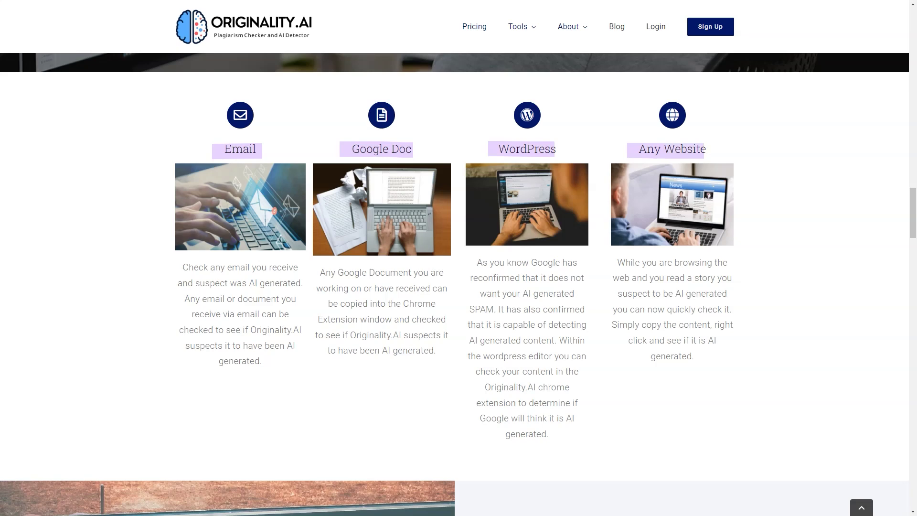
scroll(458, 284, "down", 10)
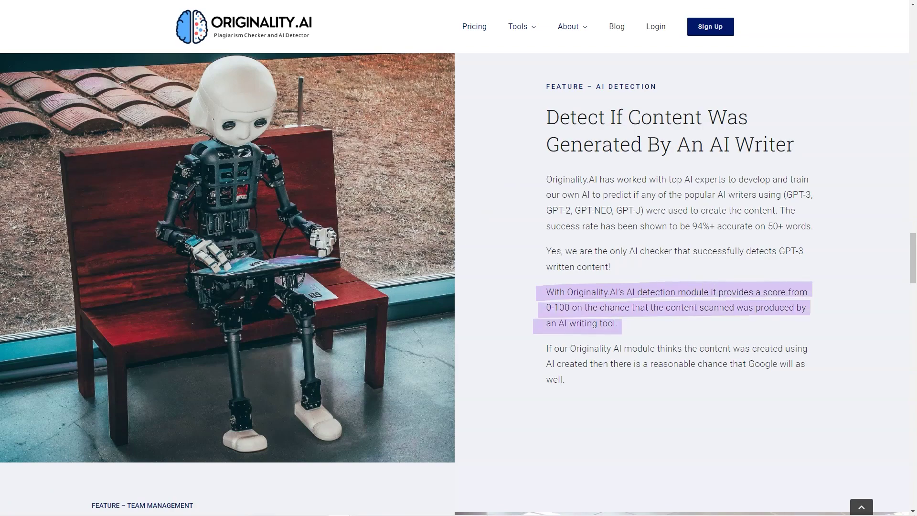
scroll(458, 284, "down", 8)
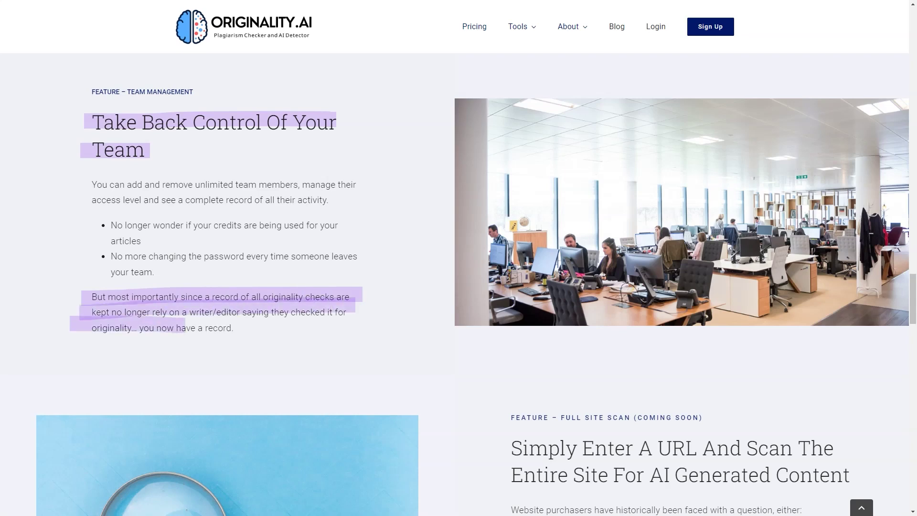
scroll(459, 287, "down", 1)
scroll(458, 287, "down", 6)
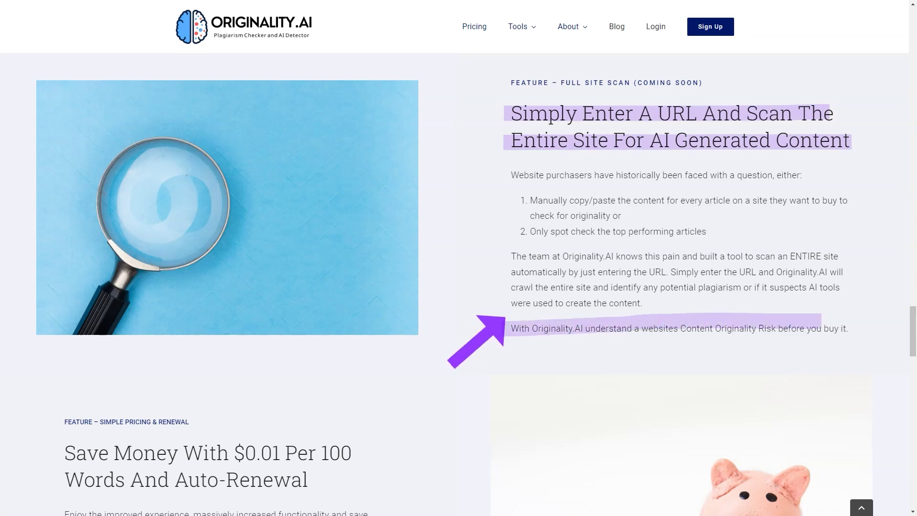
scroll(459, 287, "down", 6)
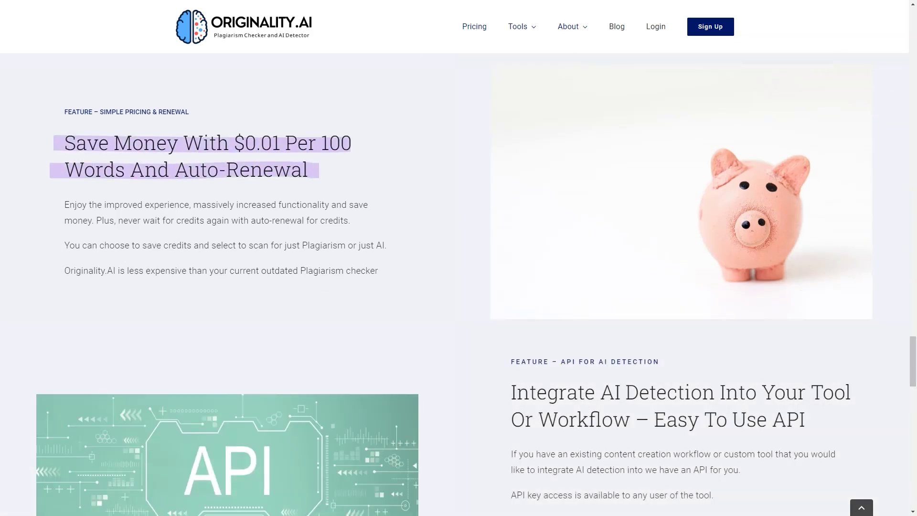
scroll(458, 287, "down", 6)
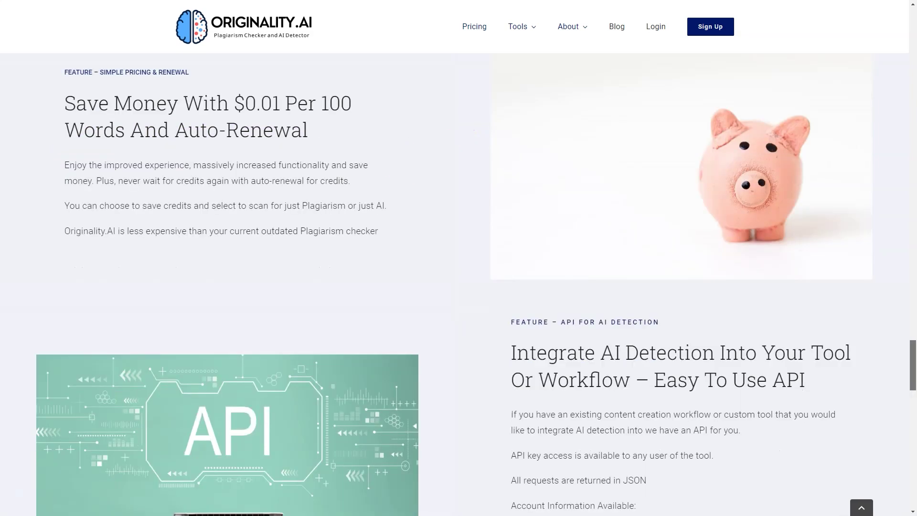